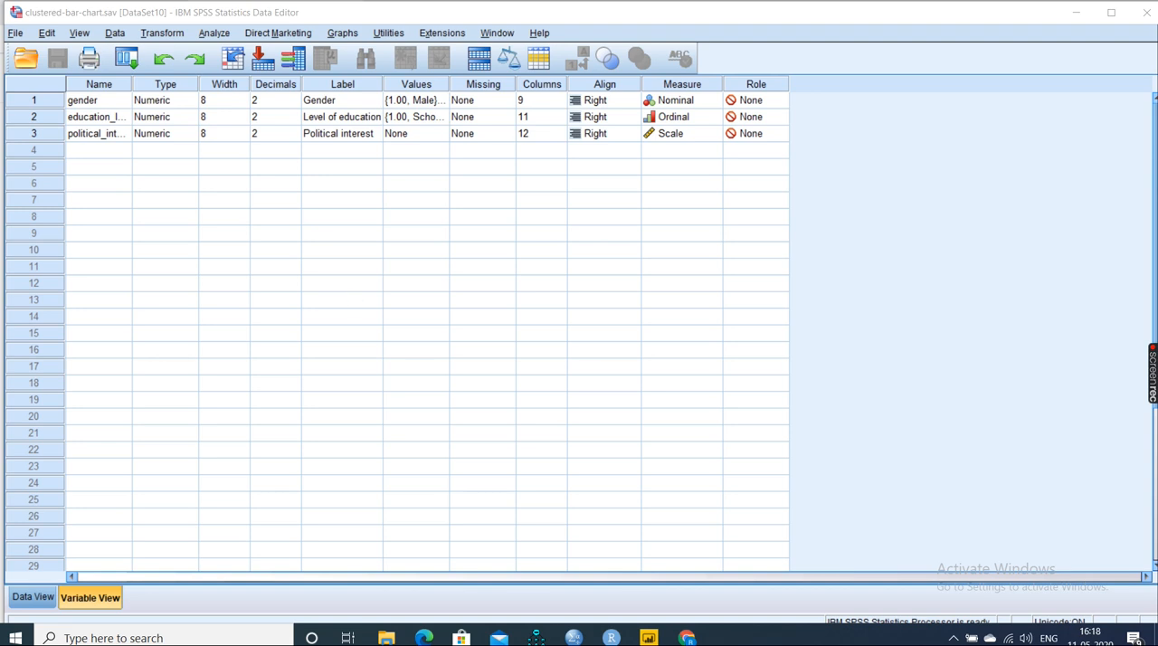
# - Widen the Name column of the variable list enough to fit the full variable names
pyautogui.click(131, 86)
pyautogui.moveTo(131, 86); pyautogui.dragTo(252, 81)
pyautogui.click(131, 116)
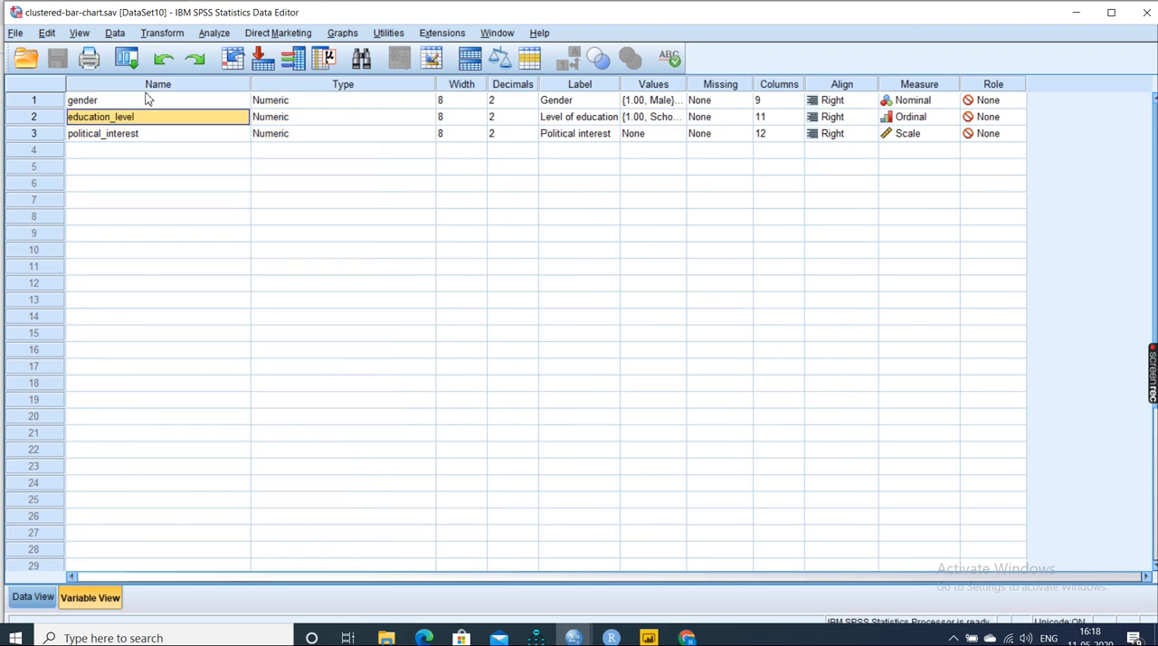
# - Review the gender, education_level and political_interest variables in the variable list
pyautogui.click(149, 86)
pyautogui.click(139, 102)
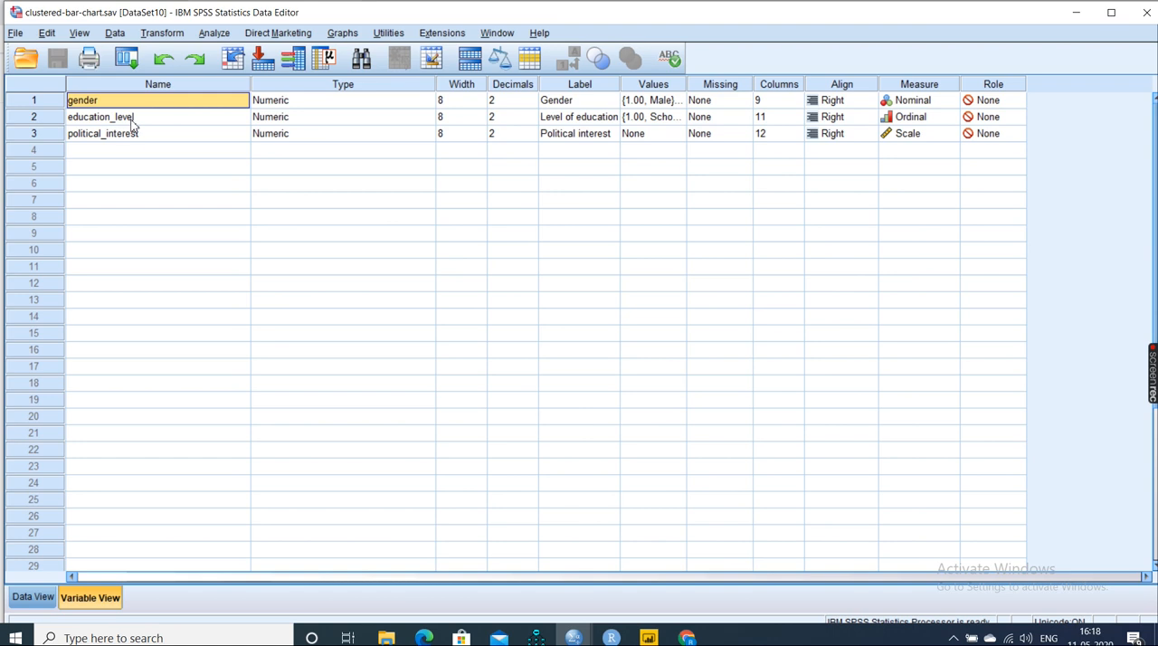
pyautogui.click(134, 138)
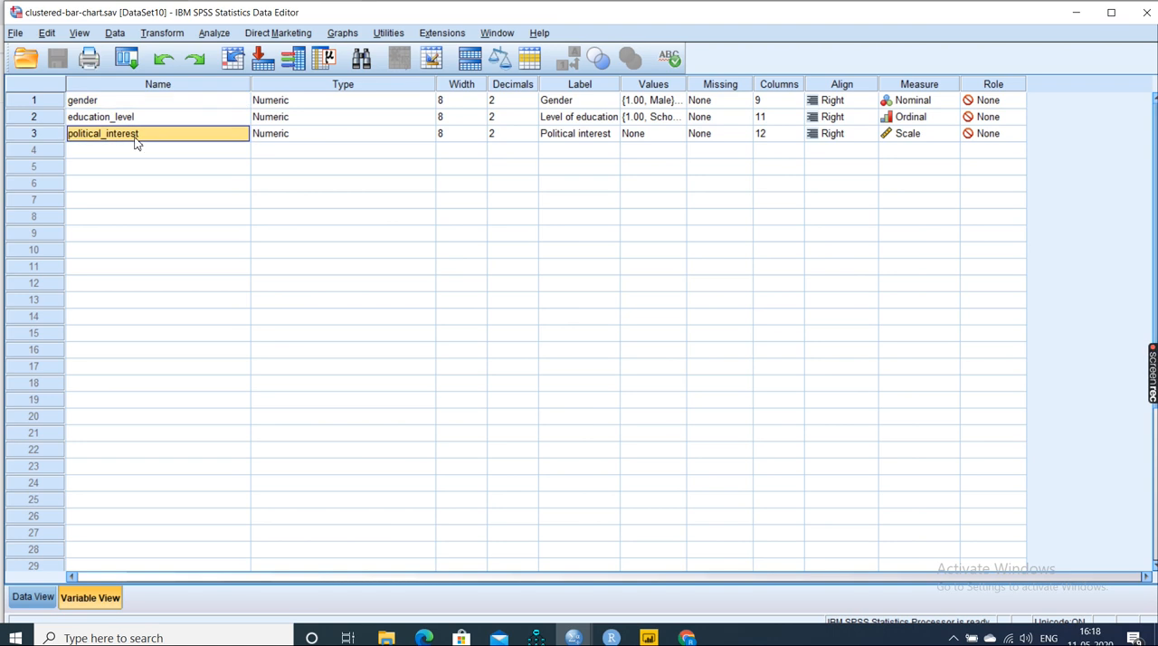
pyautogui.click(146, 121)
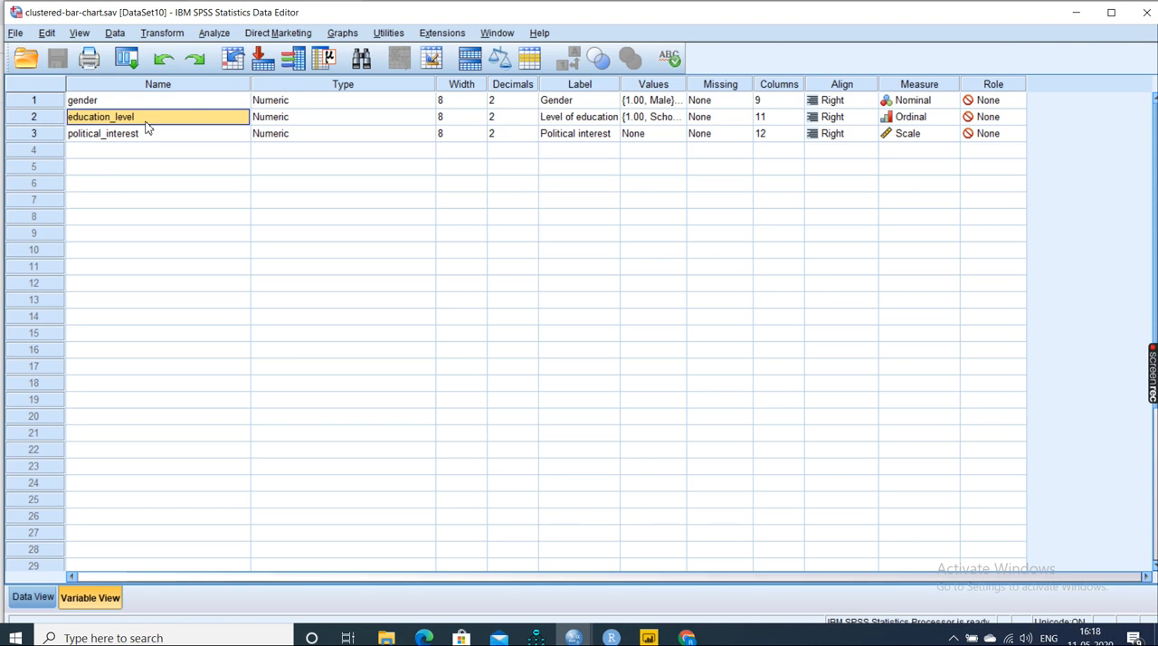
pyautogui.click(157, 103)
pyautogui.click(158, 118)
pyautogui.click(147, 137)
pyautogui.click(151, 102)
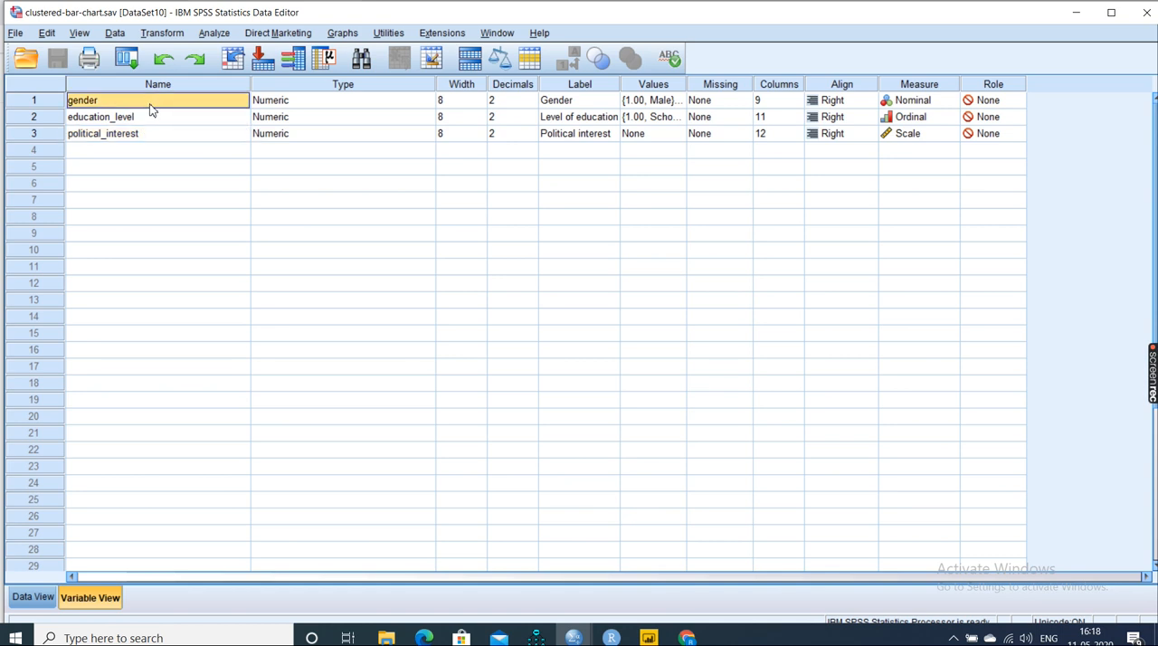
# - Start Chart Builder and place a Clustered Bar chart on the preview canvas
pyautogui.click(342, 35)
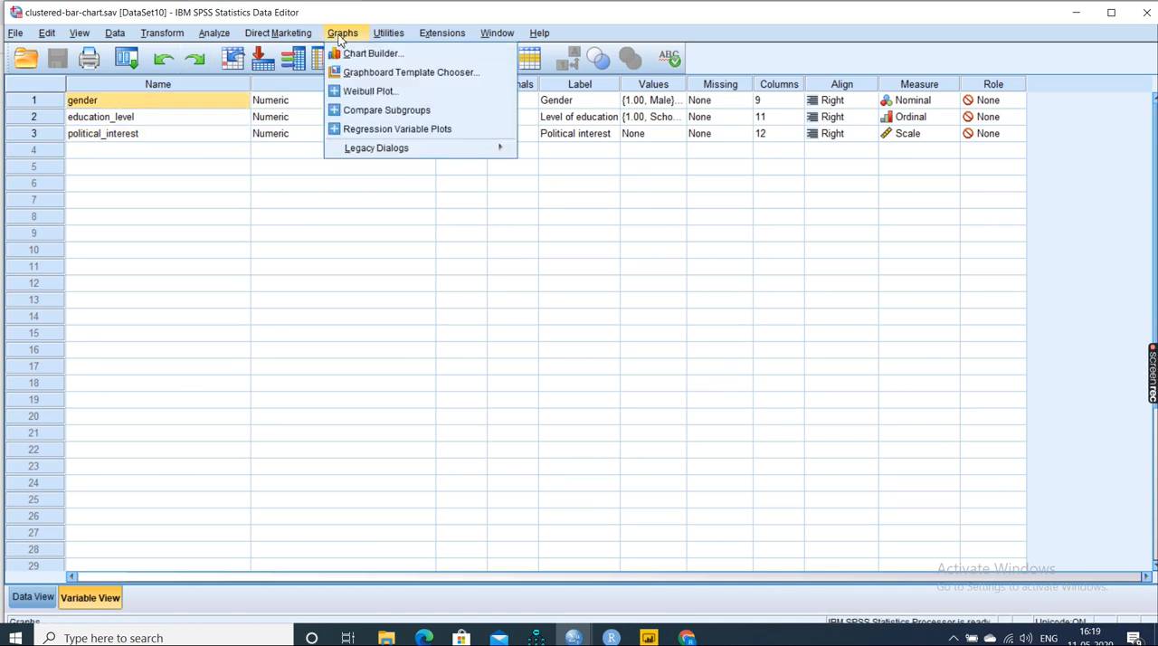
pyautogui.click(373, 53)
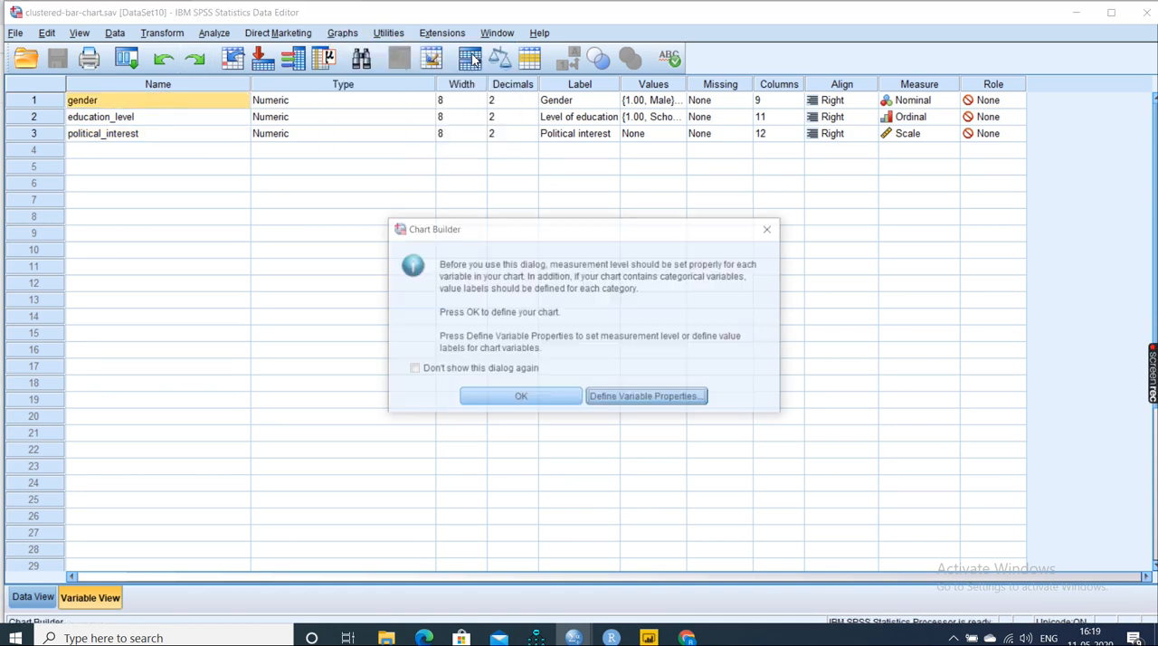
pyautogui.click(521, 398)
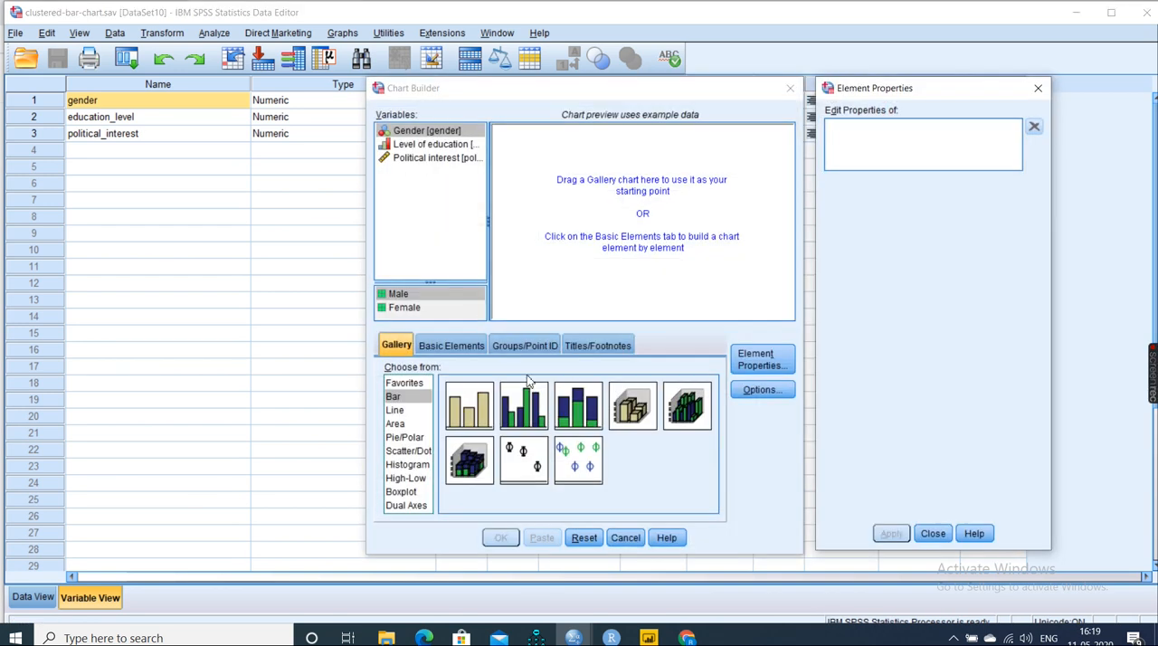
pyautogui.doubleClick(543, 409)
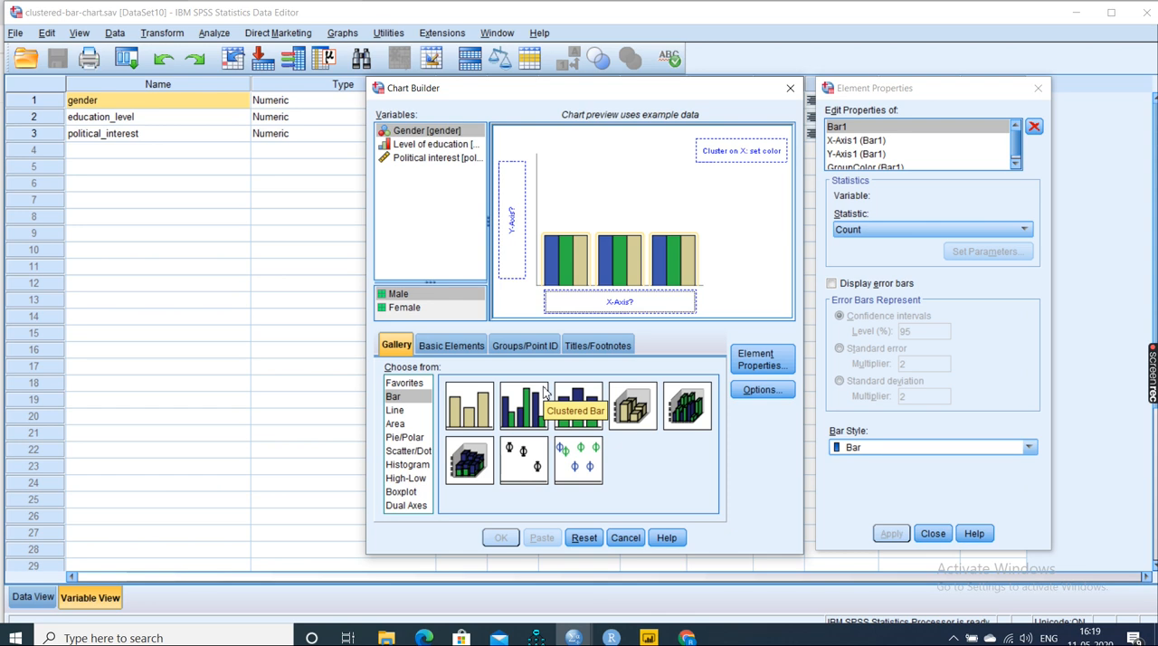
# - Assign Gender to the cluster colour, Level of education to the X-axis and Political interest to the Y-axis
pyautogui.moveTo(425, 132); pyautogui.dragTo(724, 156)
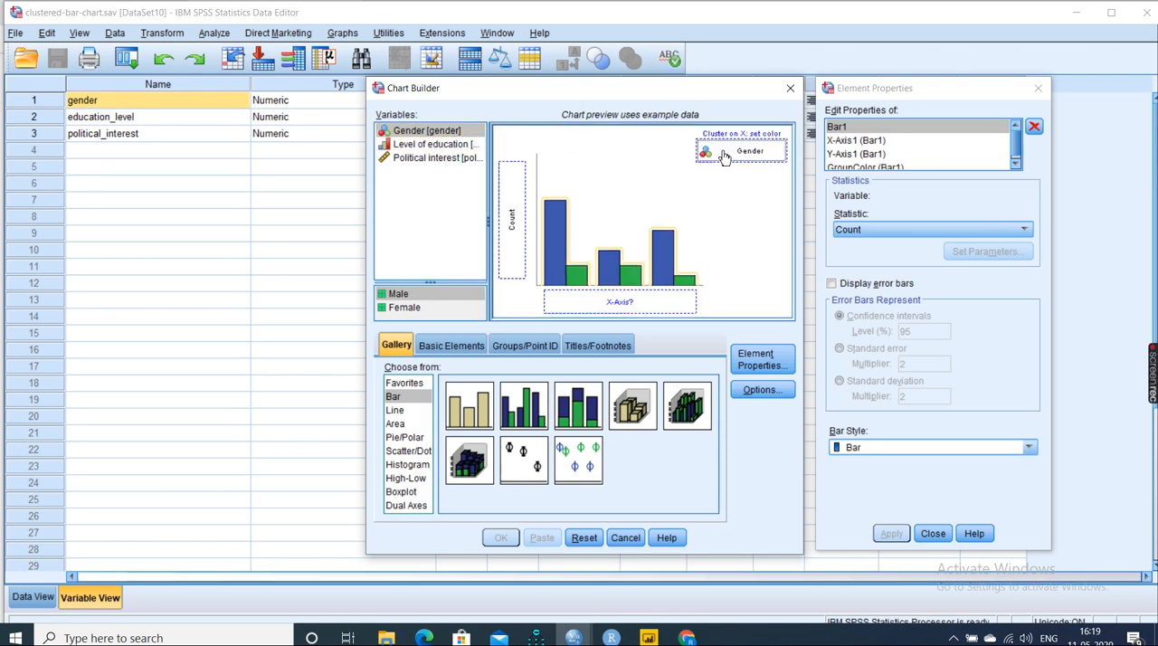
pyautogui.moveTo(422, 146); pyautogui.dragTo(599, 310)
pyautogui.moveTo(444, 161); pyautogui.dragTo(516, 204)
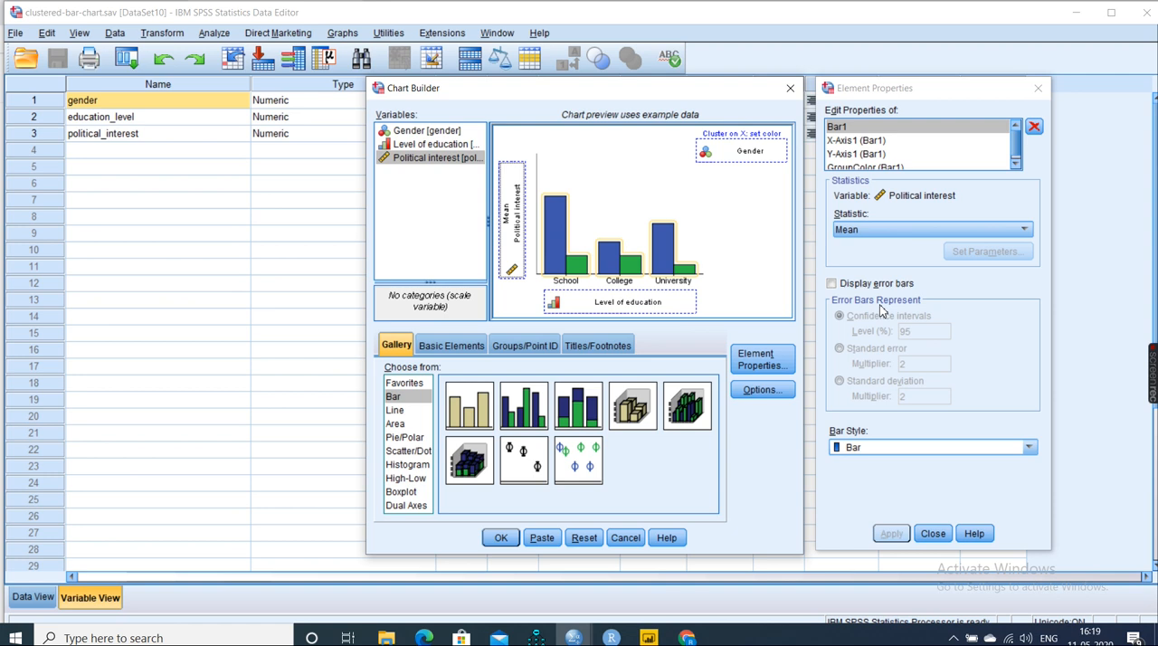
# - Display error bars on Bar1 as 95% confidence intervals and apply the change
pyautogui.click(832, 284)
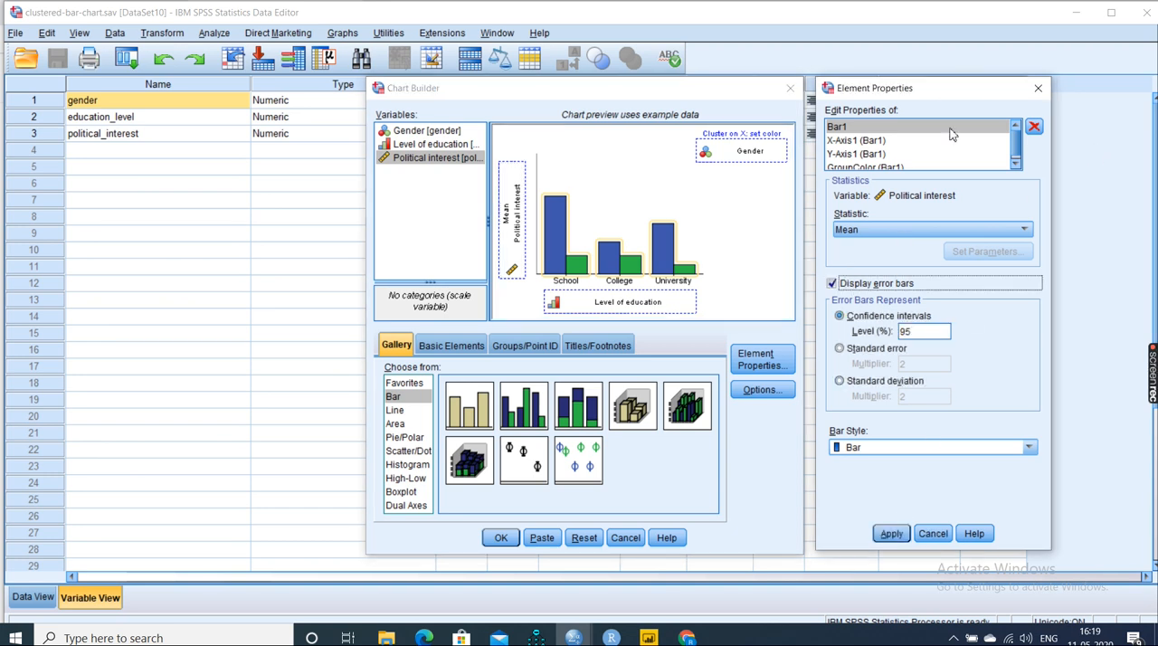
pyautogui.click(851, 142)
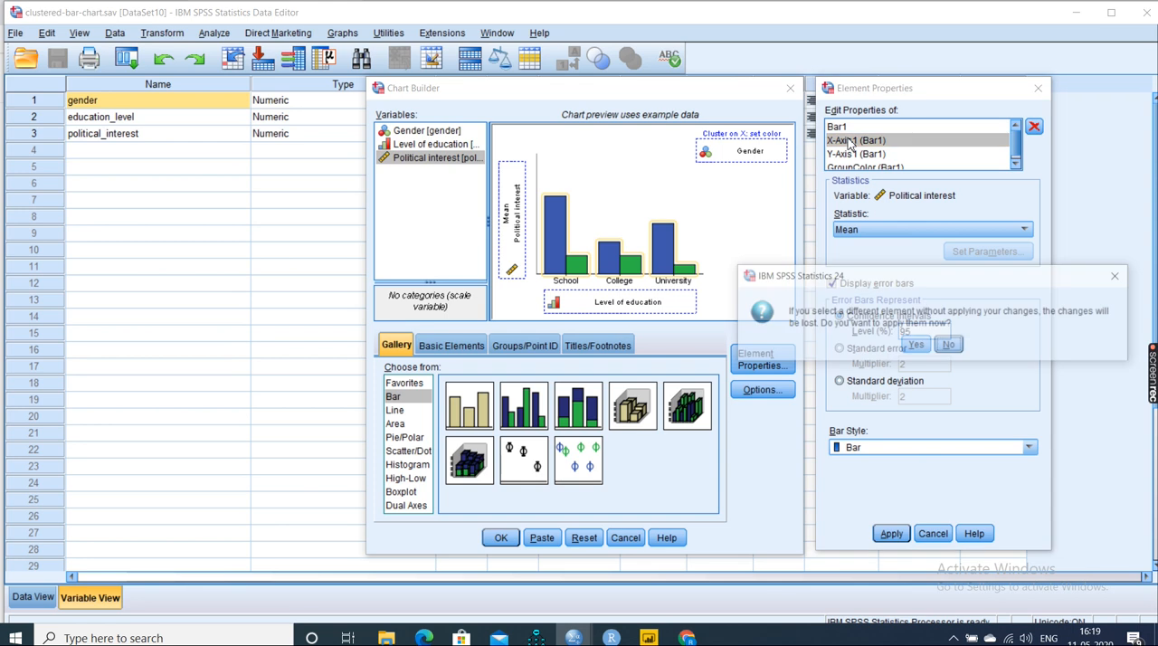
pyautogui.click(916, 345)
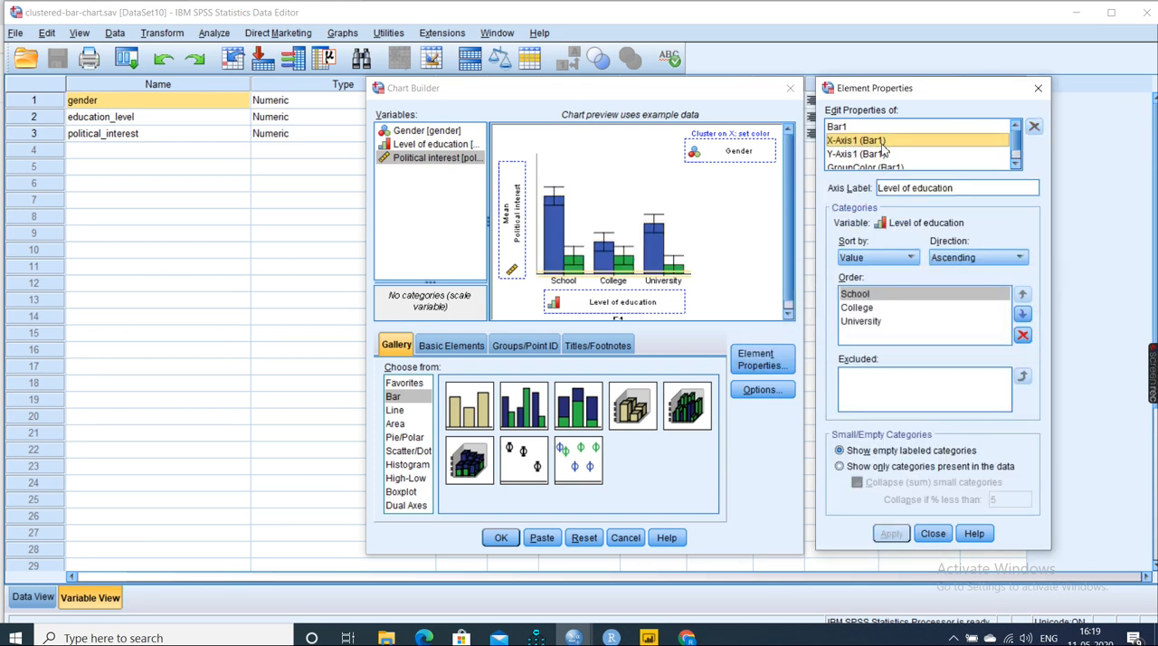
# - Replace the automatic minimum of the Y-axis scale with a custom minimum of 0
pyautogui.click(882, 154)
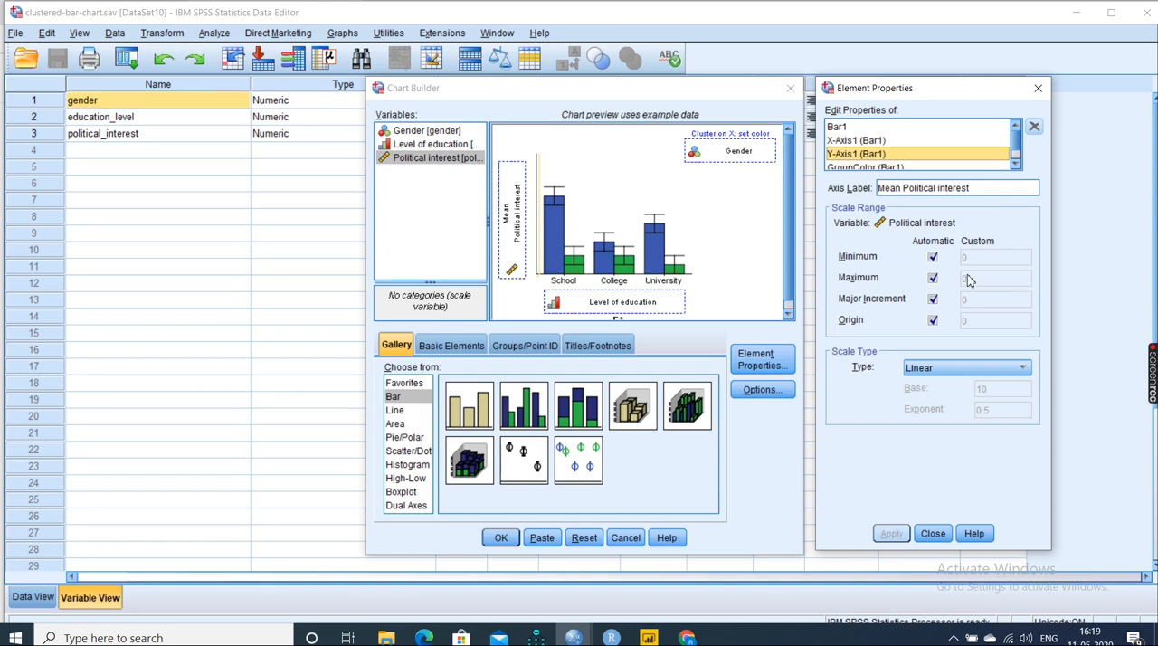
pyautogui.click(933, 257)
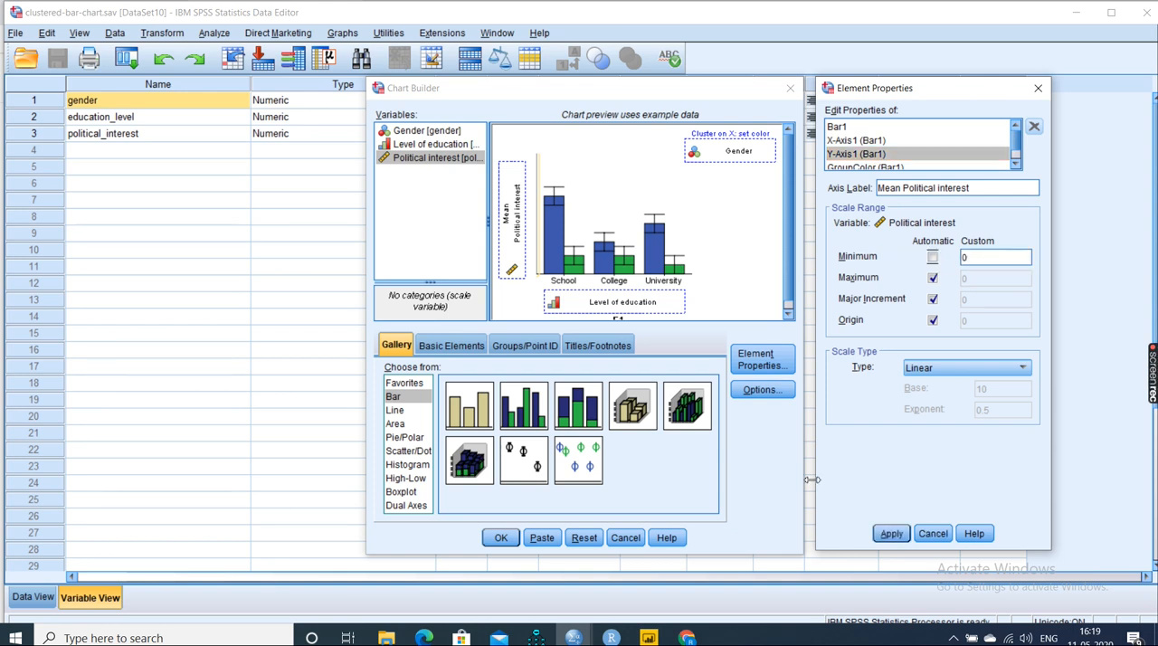
pyautogui.click(884, 532)
# - Add Title 1 to the chart without any title text and generate the clustered bar chart
pyautogui.click(613, 350)
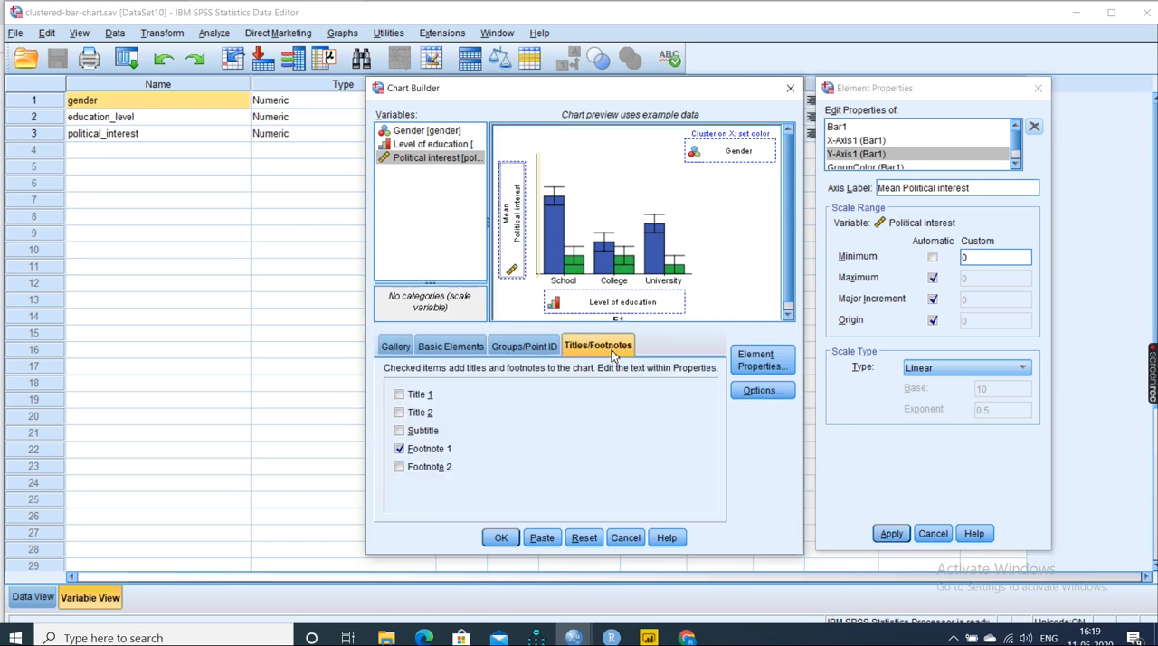
pyautogui.click(420, 397)
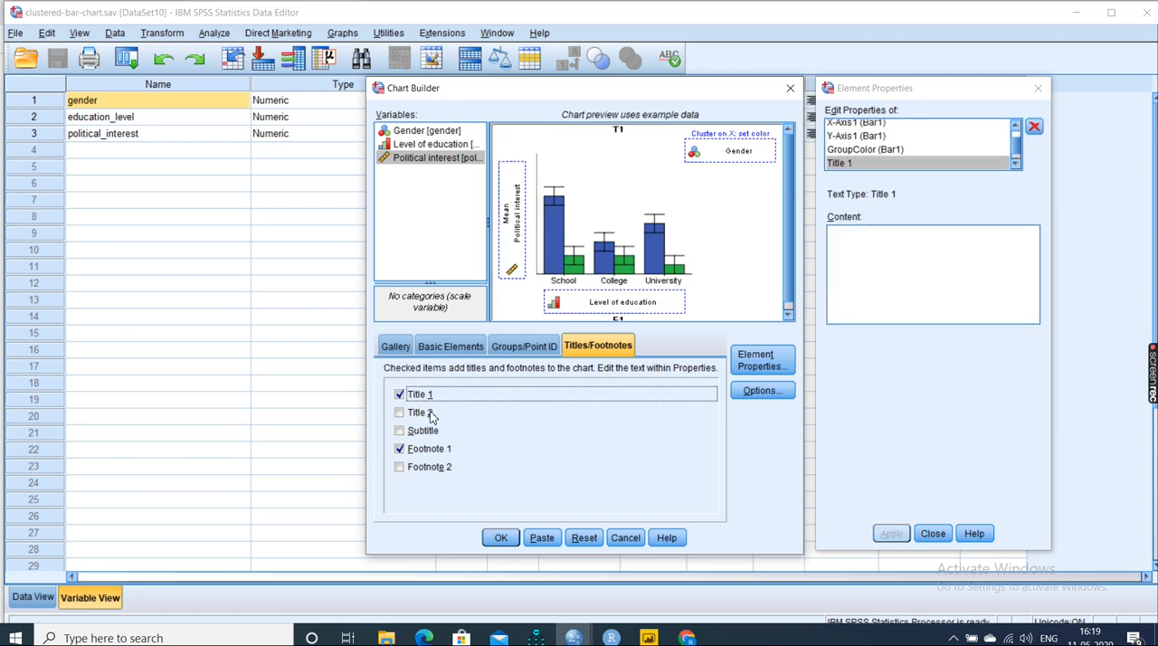
pyautogui.click(500, 537)
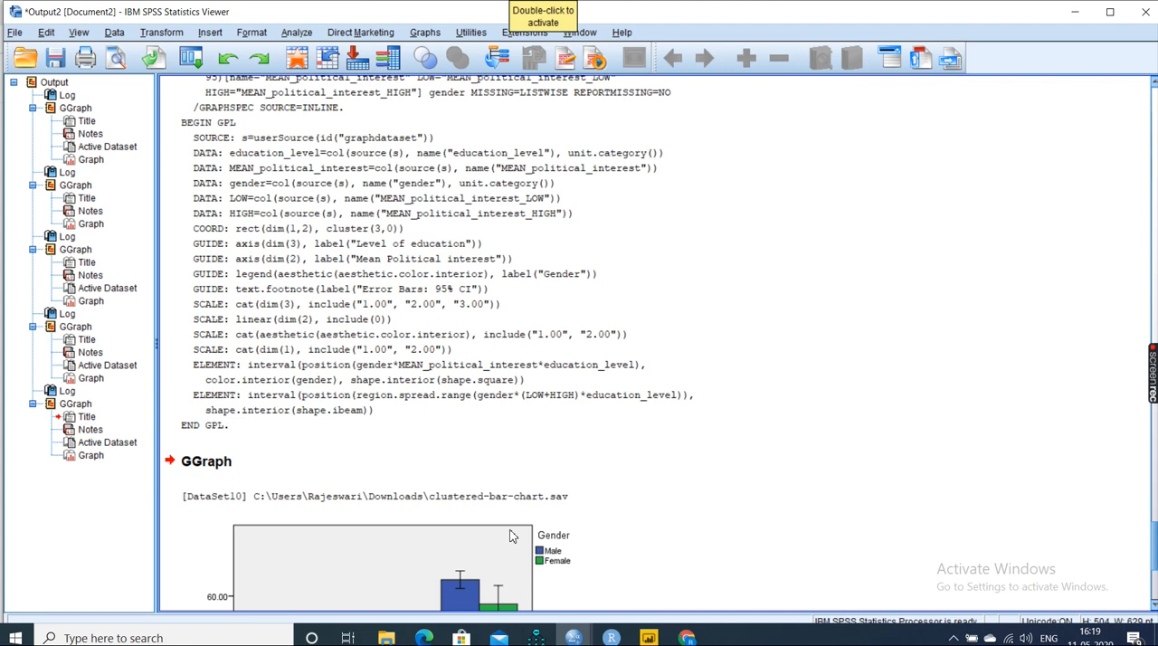
# - Return to the clustered-bar-chart.sav data editor and reopen the chart definition in Chart Builder
pyautogui.click(575, 638)
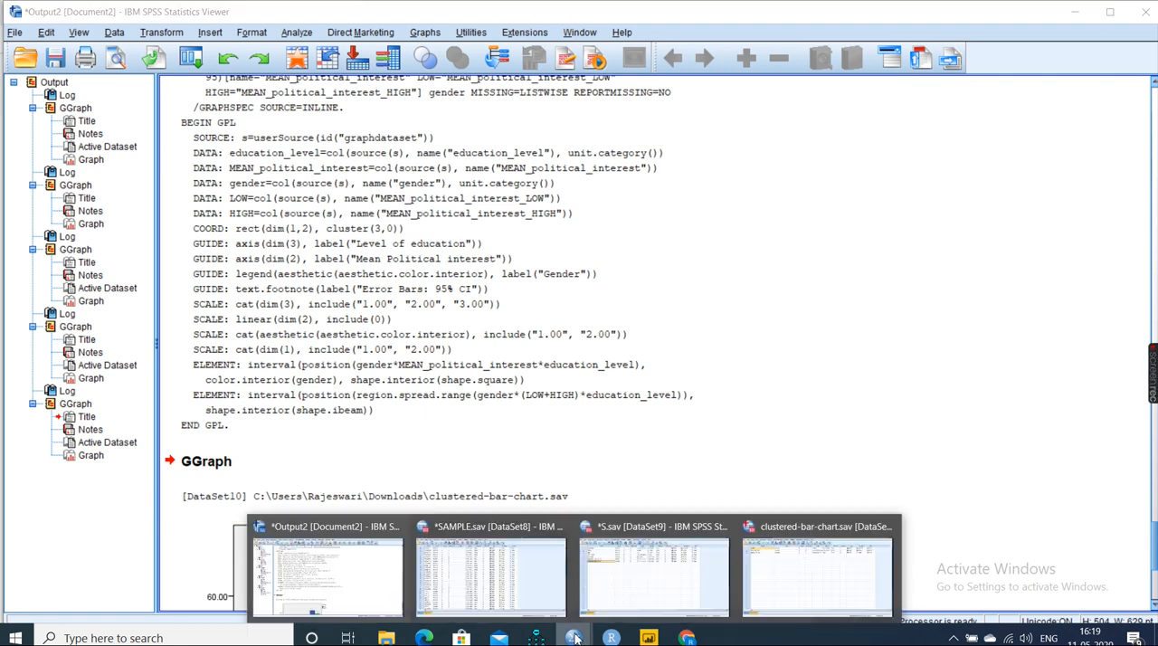
pyautogui.click(766, 571)
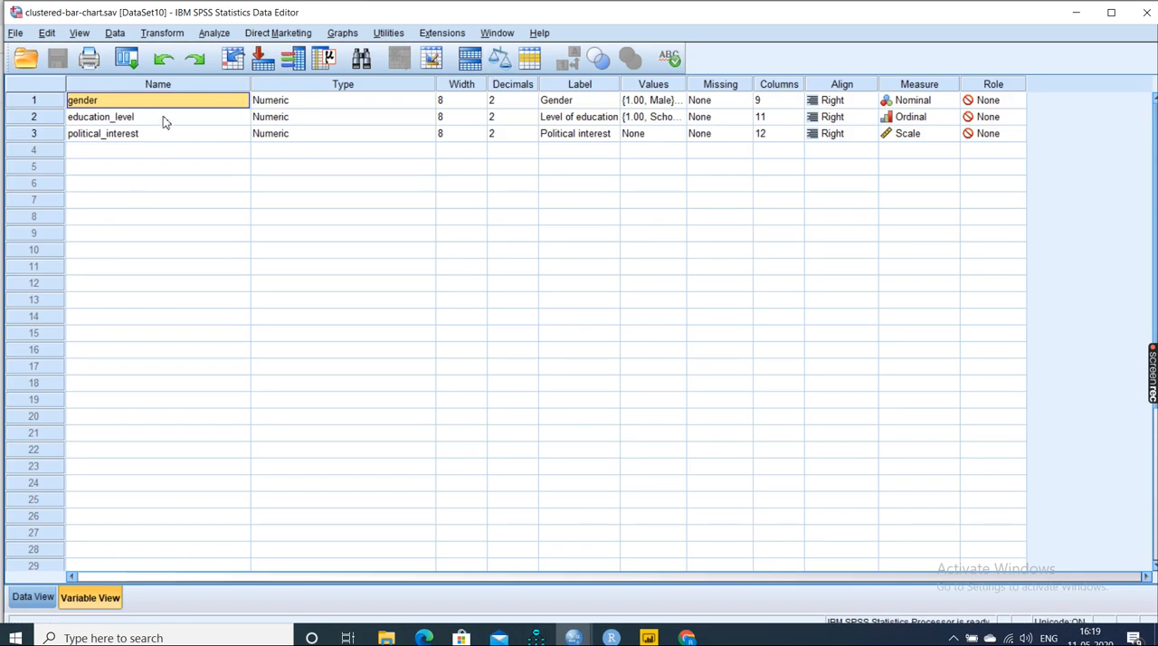
pyautogui.click(353, 32)
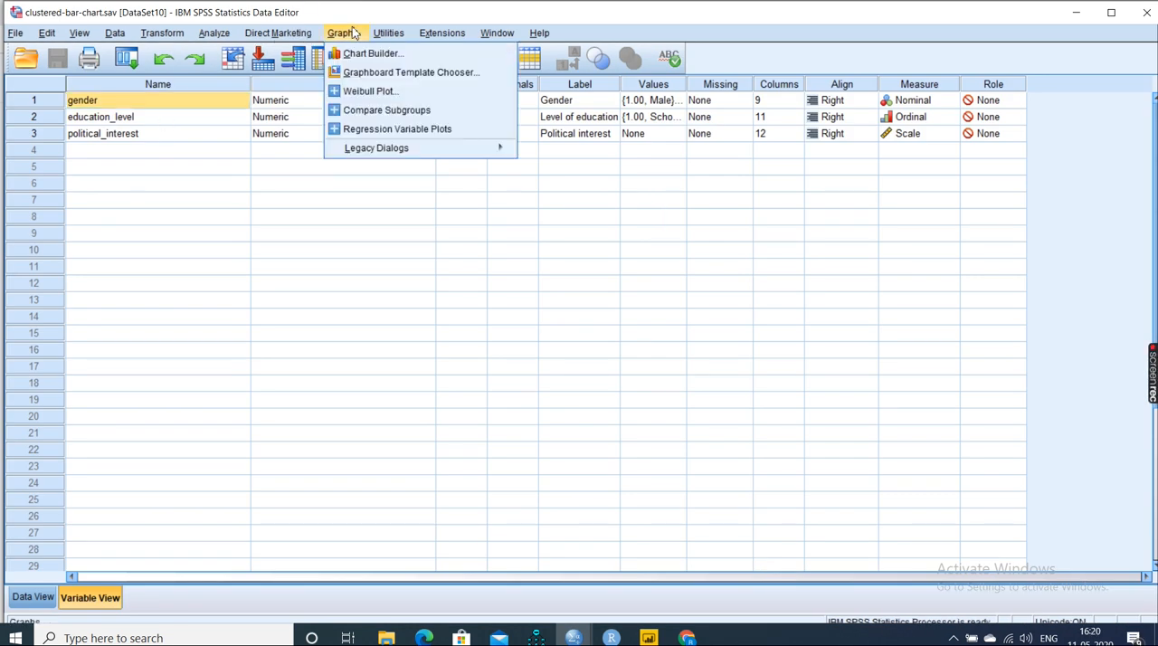
pyautogui.click(349, 54)
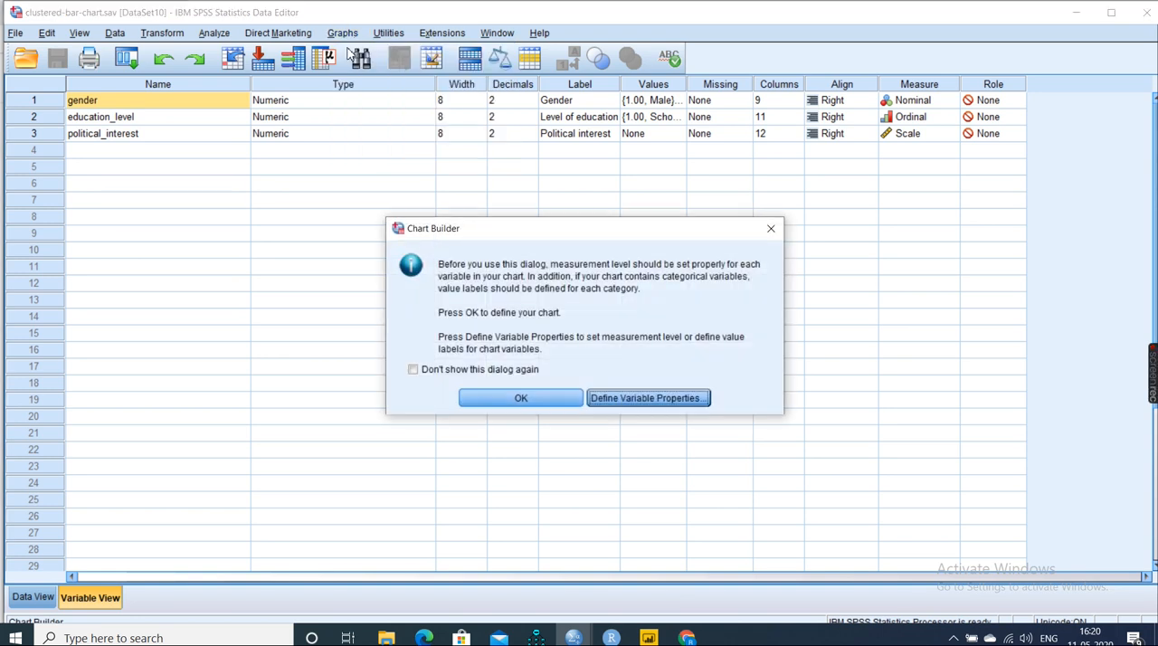
pyautogui.click(499, 399)
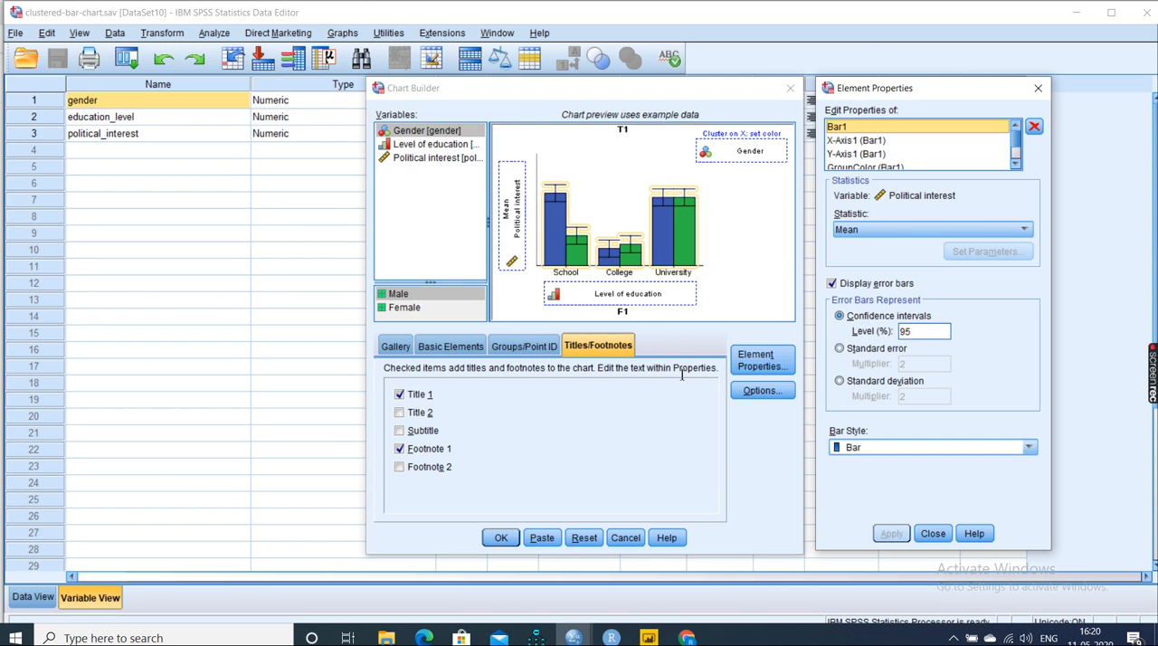
# - Turn the clustering variable on X off and back on in the chart's grouping options
pyautogui.click(515, 345)
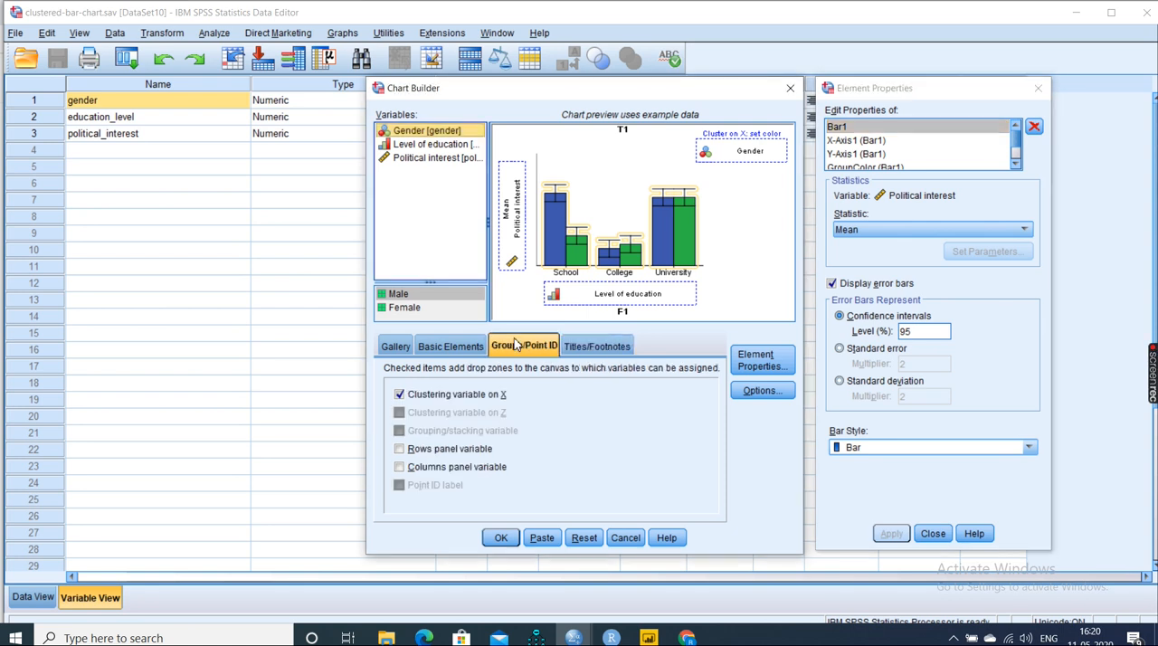
pyautogui.click(465, 402)
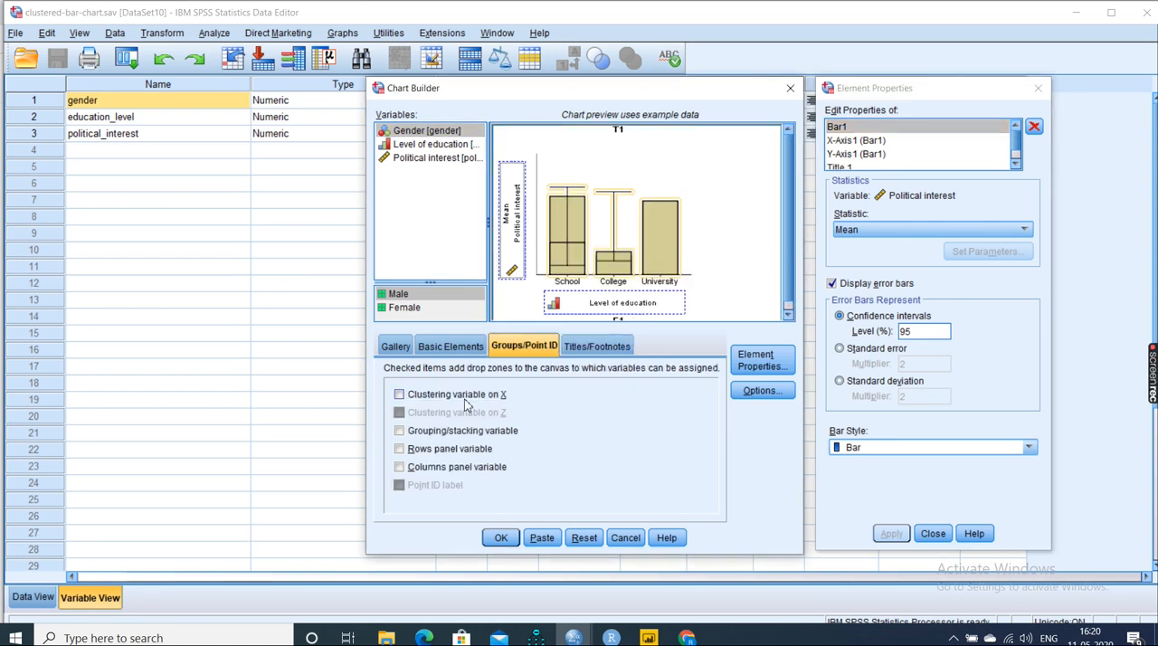
pyautogui.click(467, 403)
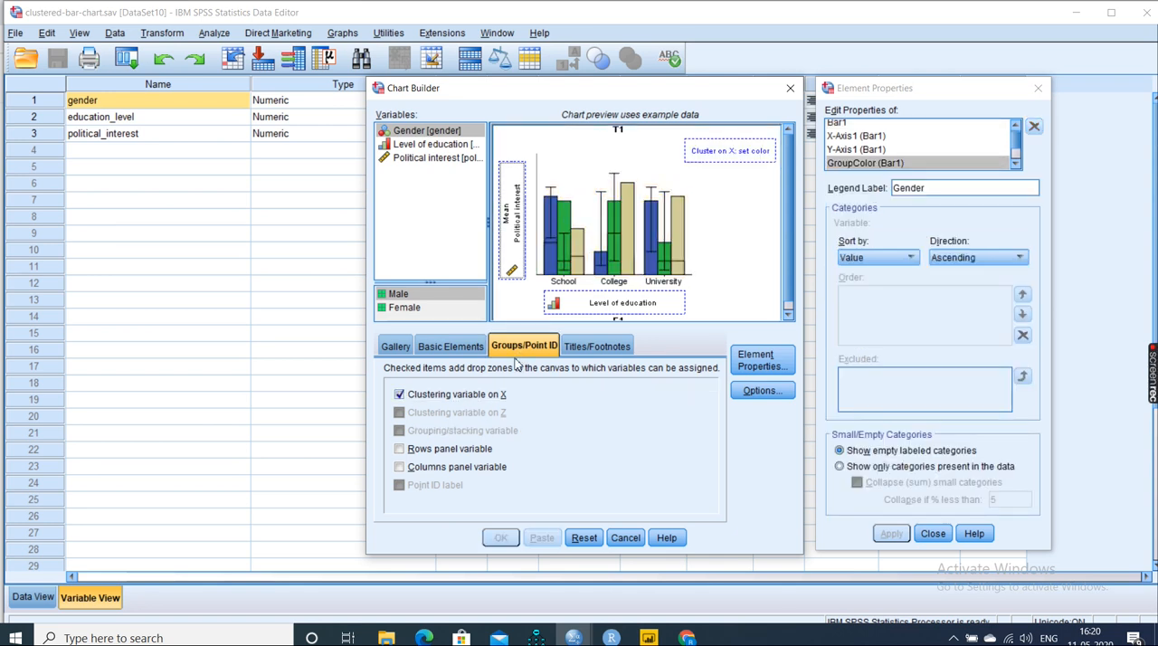
# - Transpose the chart's axes and transpose them back to vertical bars
pyautogui.click(468, 348)
pyautogui.click(661, 378)
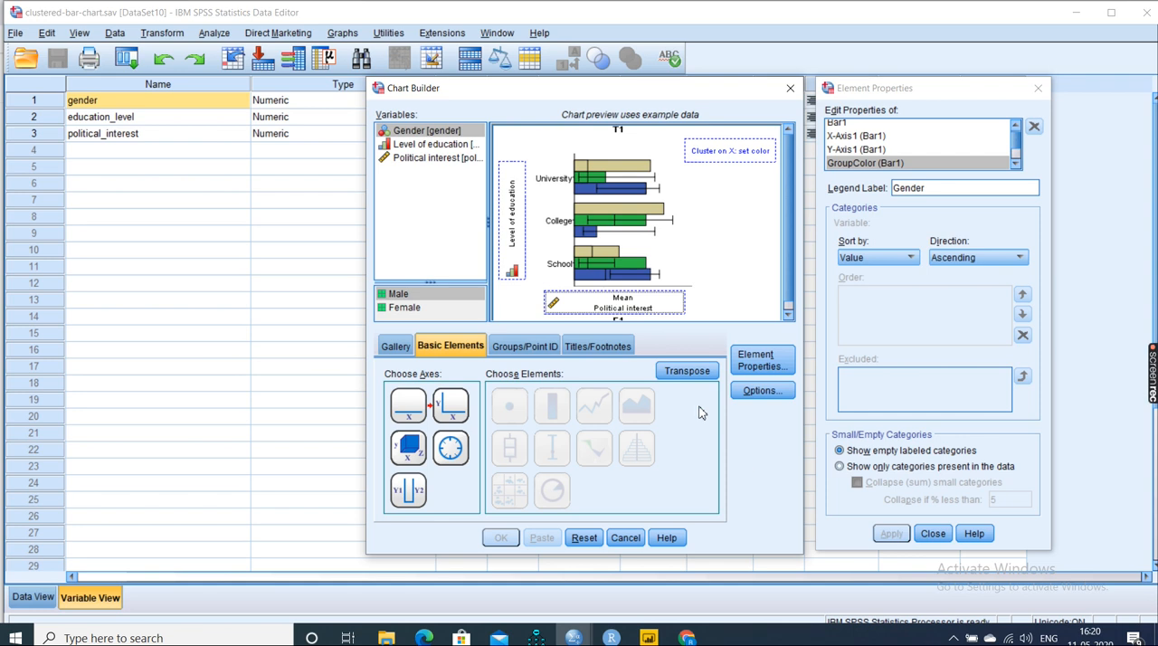
pyautogui.click(670, 377)
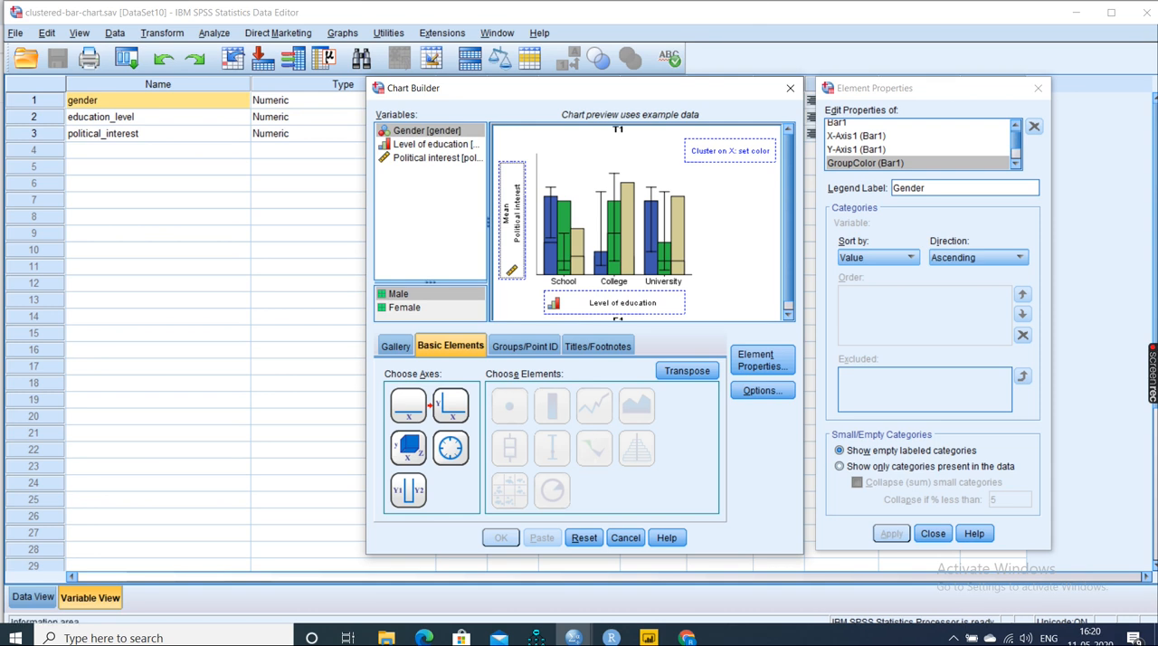
# - Switch to the Output2 viewer and select the newest clustered bar graph
pyautogui.click(574, 638)
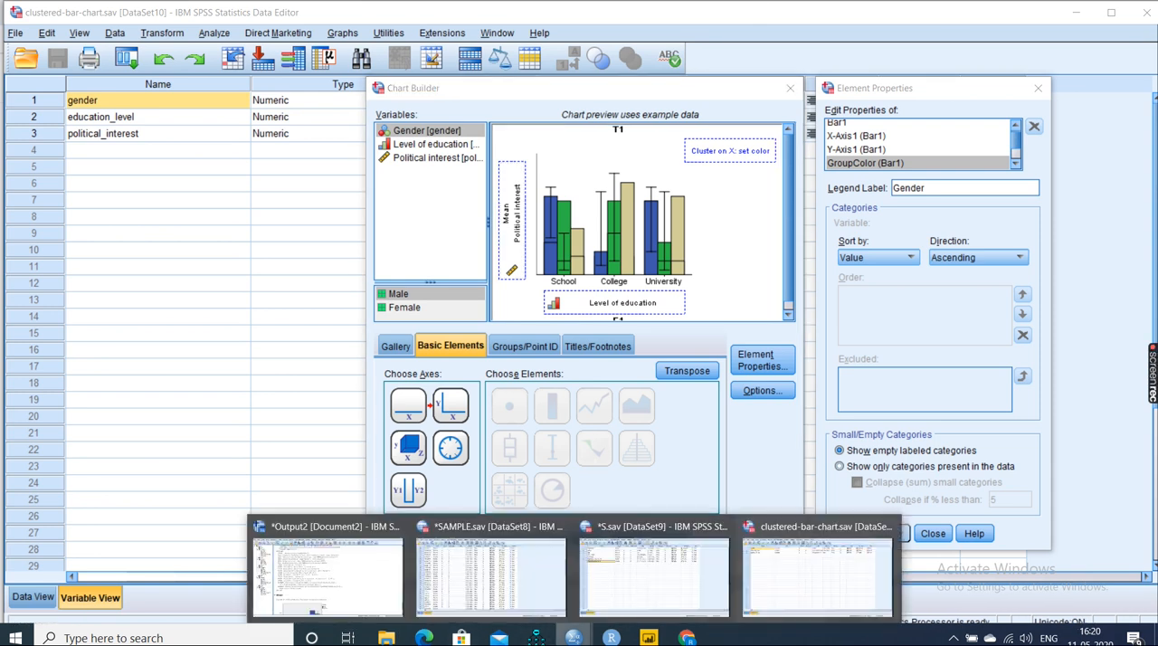
pyautogui.moveTo(588, 641)
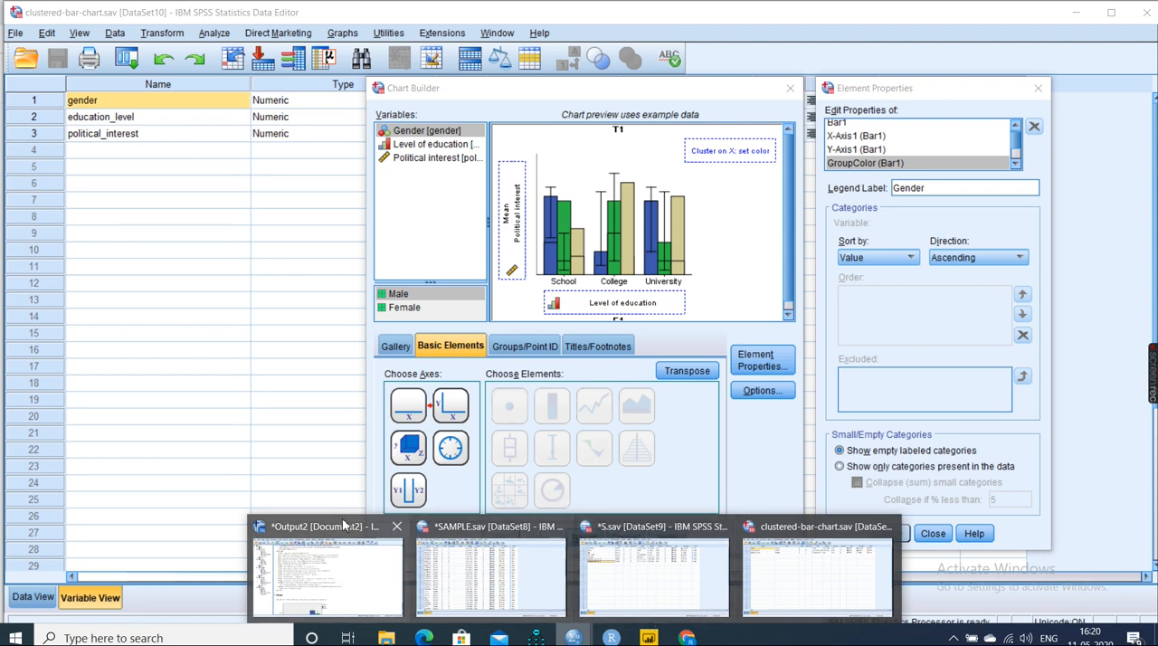
pyautogui.click(349, 563)
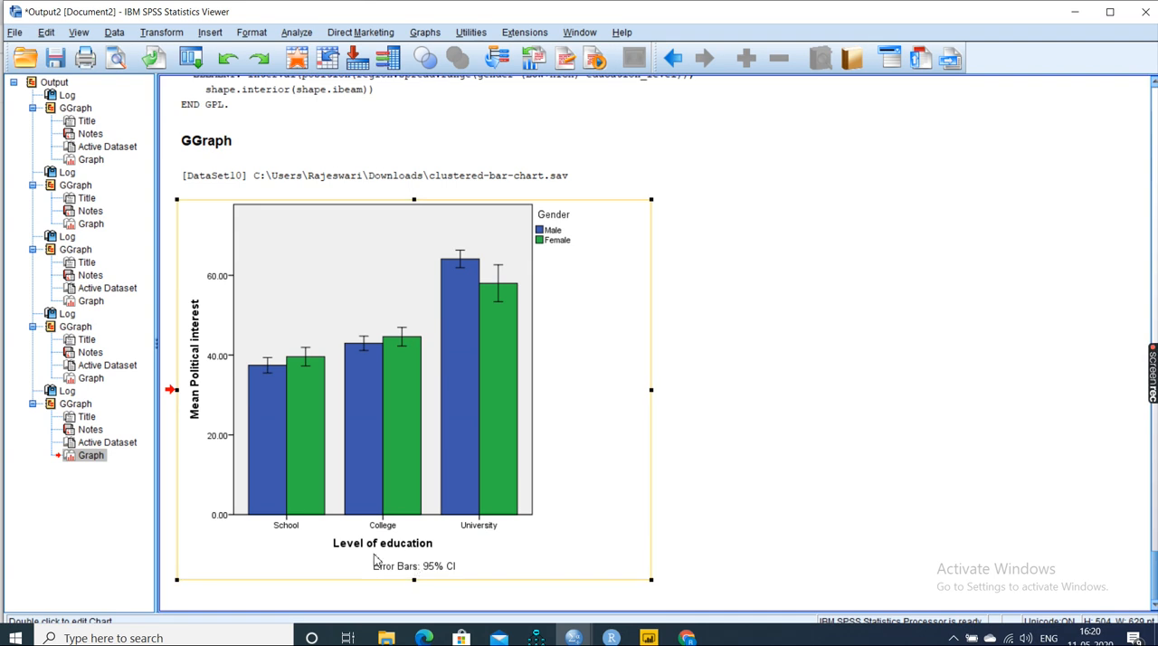
pyautogui.click(225, 404)
# - Open the graph in Chart Editor, inspect the fill and border properties of its error bars and bars, and close the editor
pyautogui.doubleClick(480, 336)
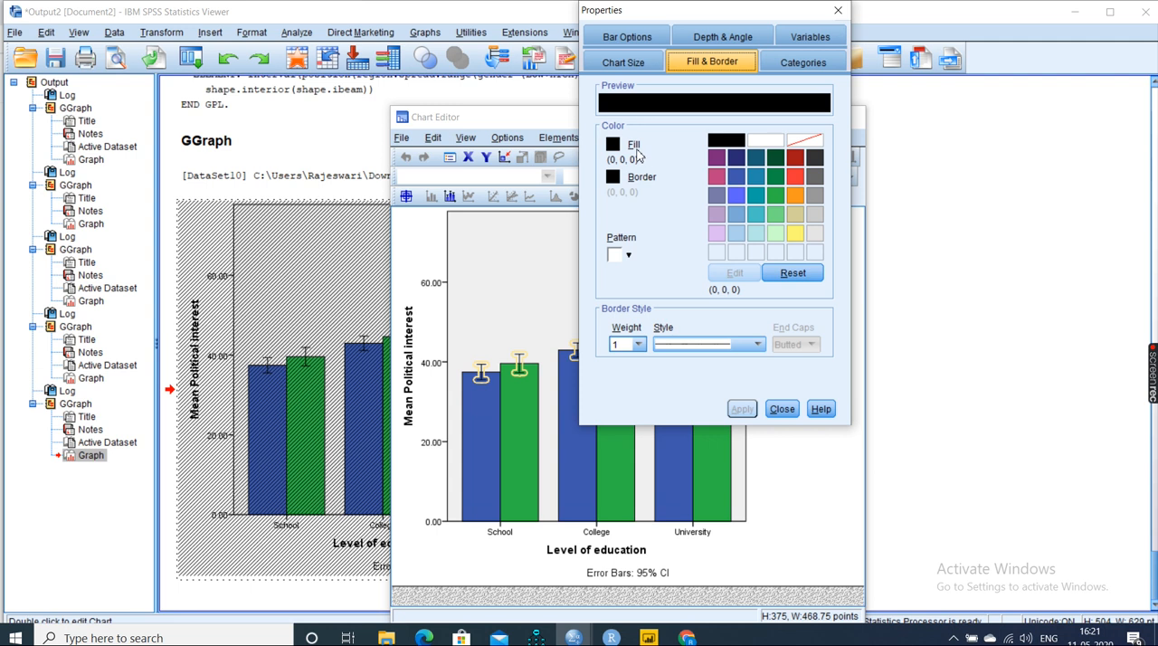
pyautogui.click(615, 255)
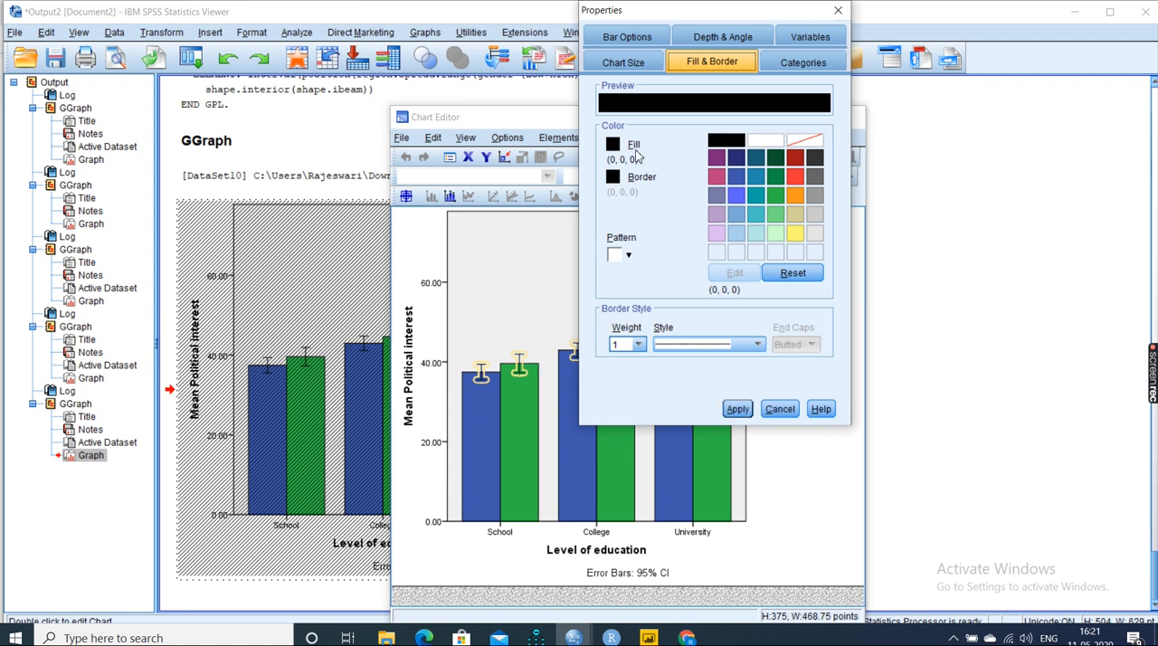
pyautogui.click(529, 404)
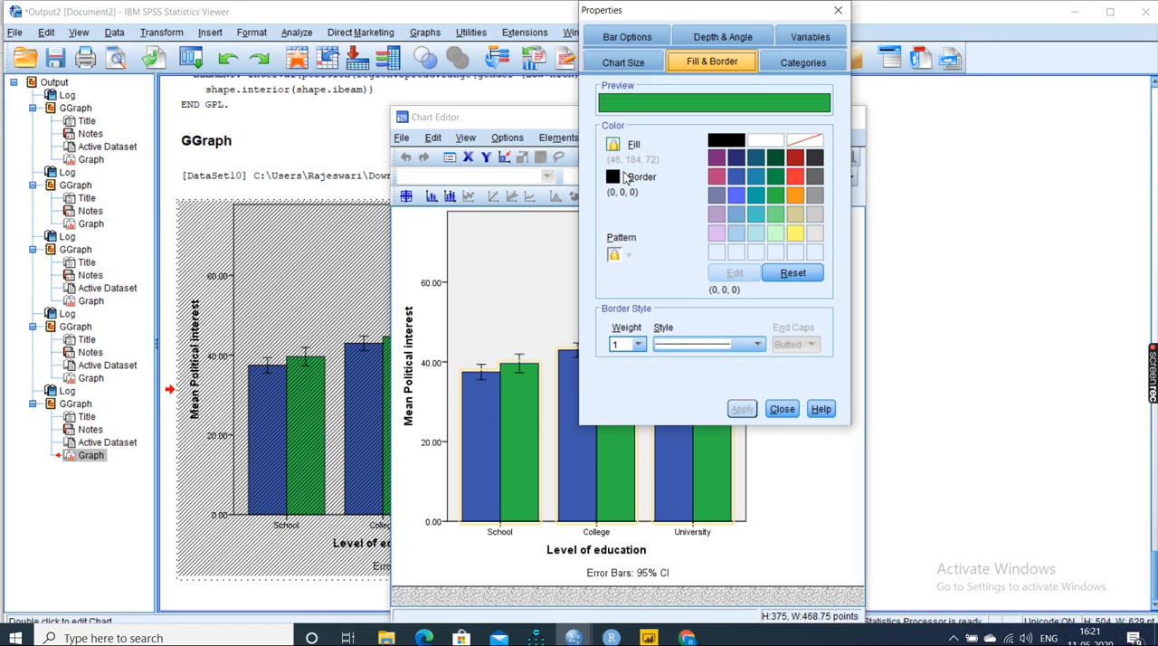
pyautogui.click(784, 410)
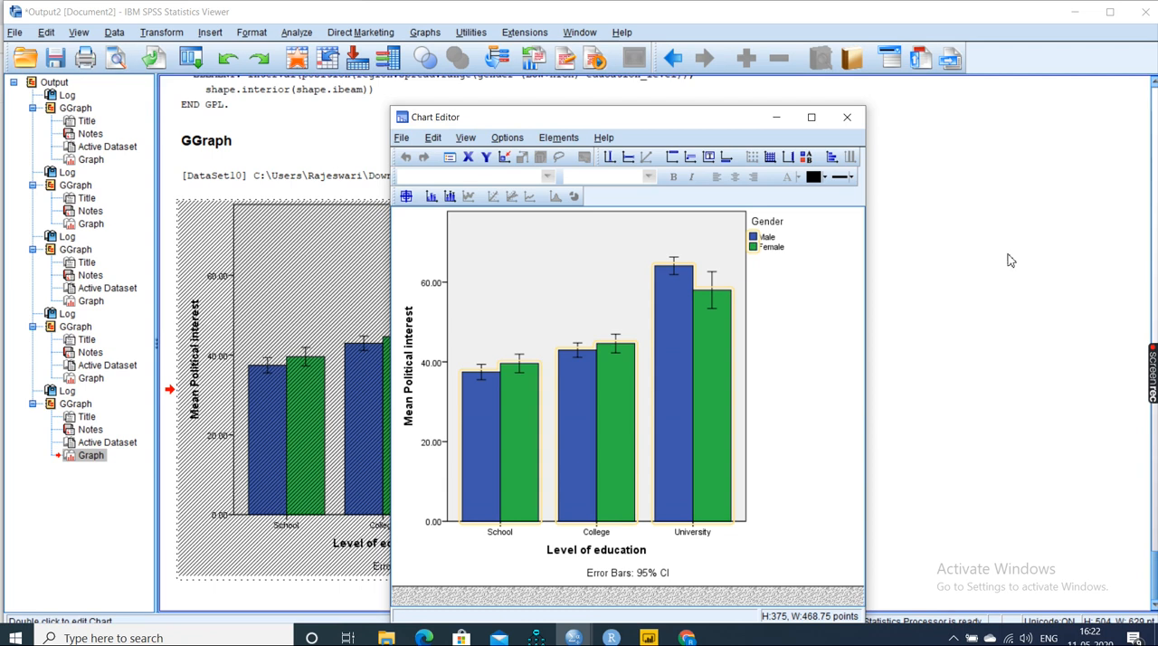
pyautogui.click(845, 118)
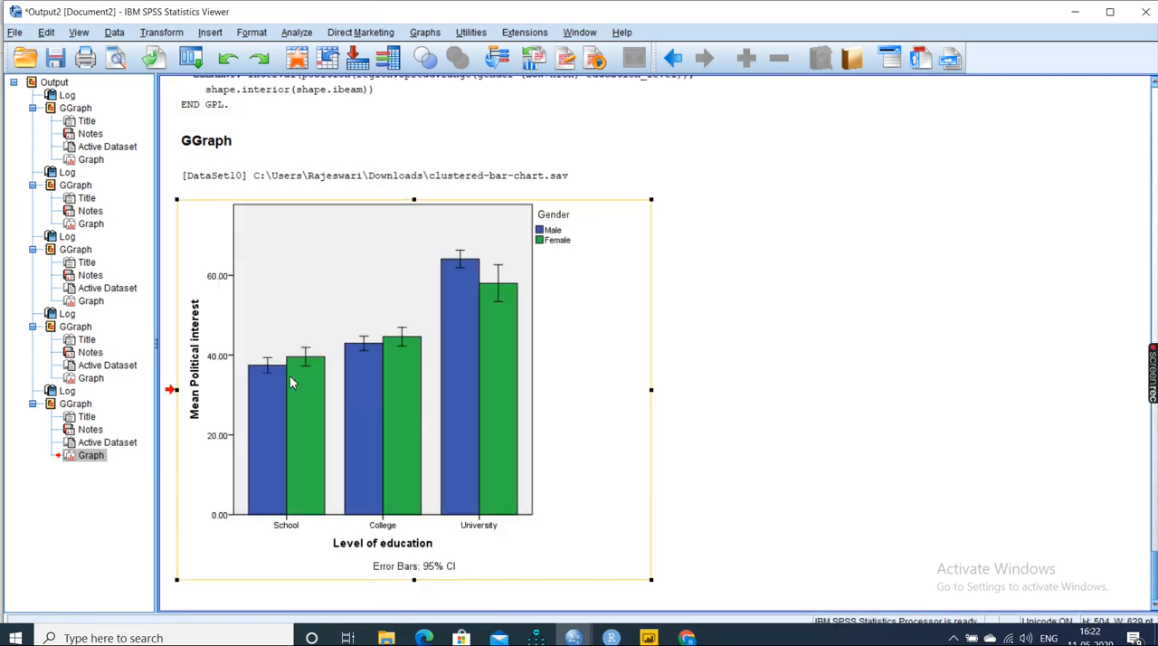